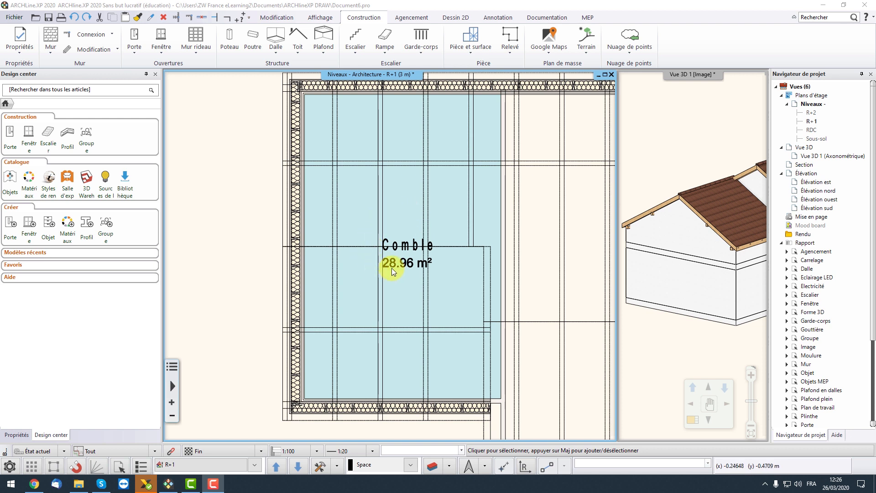
In the object settings, set the minimum height counted in the net surface under DIN 277 to 1.8 m
middle_click_drag(394, 267, 398, 270)
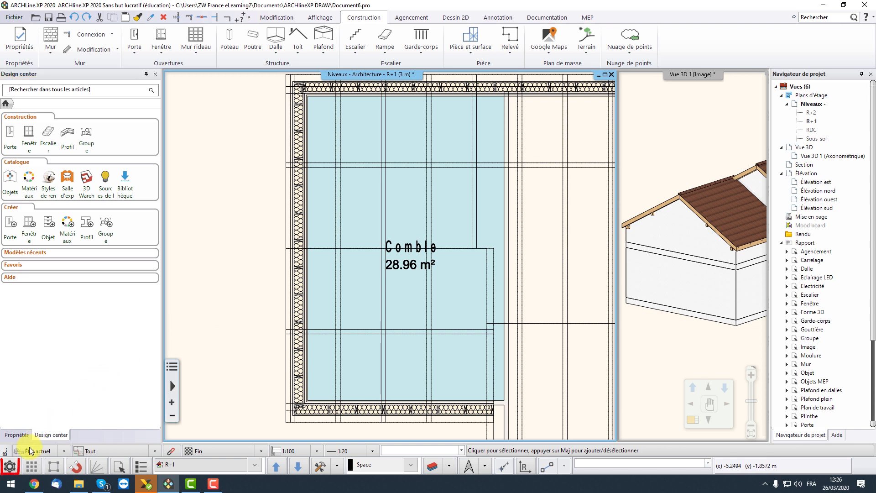
left_click(10, 466)
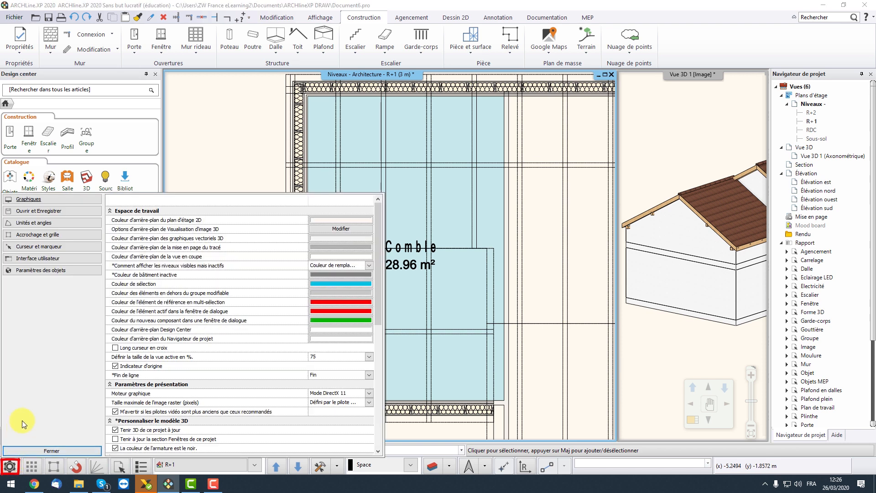
left_click(59, 272)
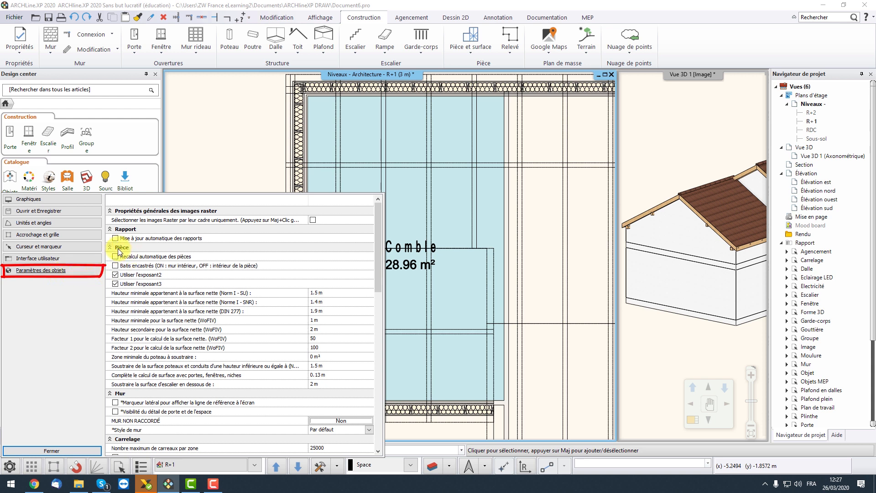
double_click(318, 311)
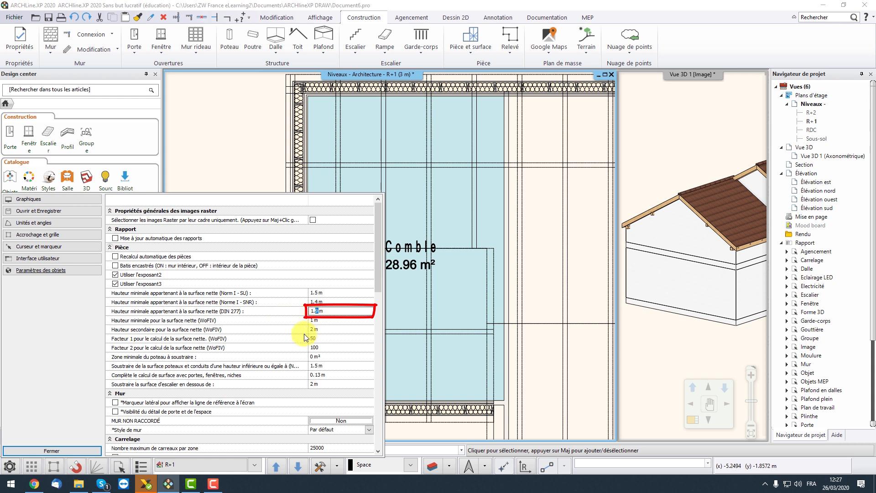
type("8")
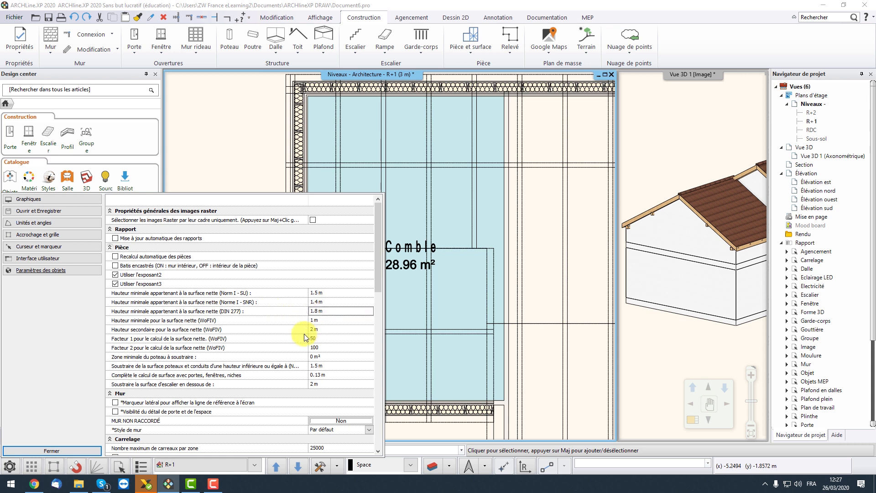
left_click(79, 450)
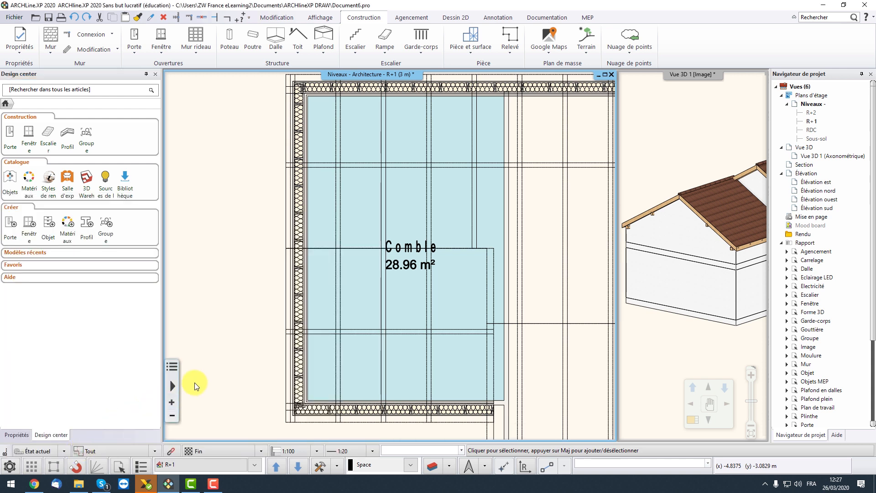
Add the DIN 277 area to the Comble room's label, keeping the gross area displayed, and redraw the label preview
left_click(410, 264)
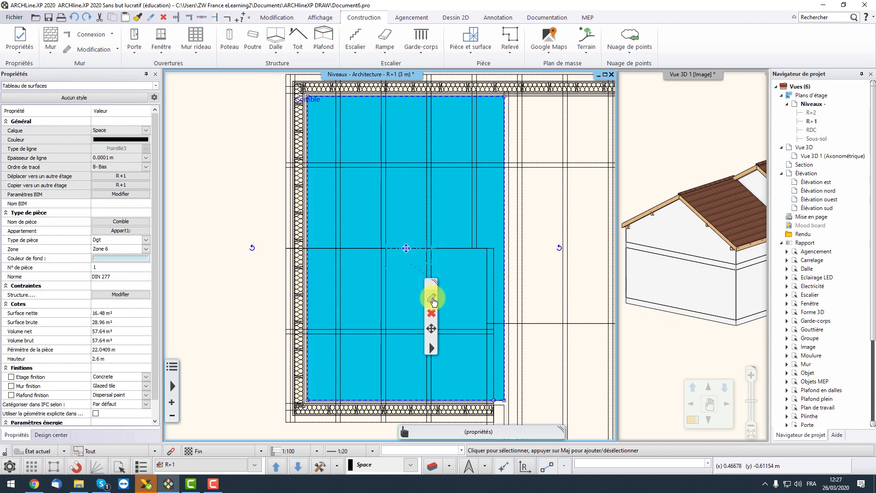
left_click(433, 299)
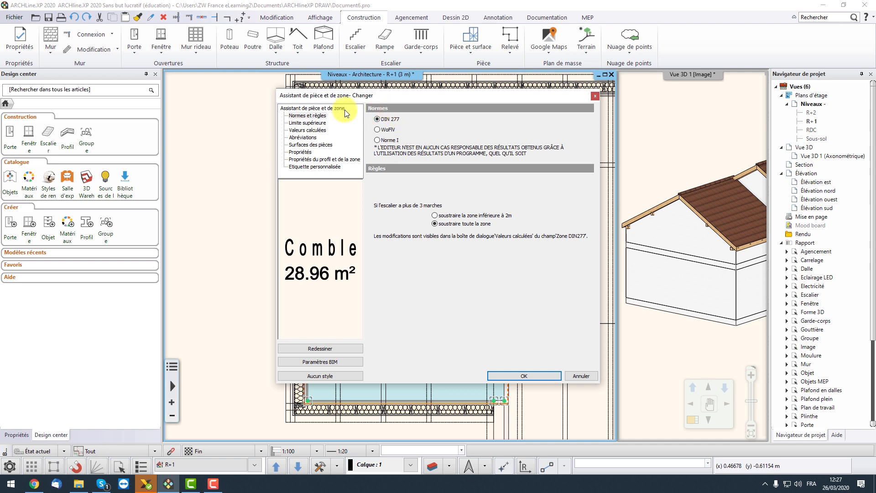
left_click(318, 131)
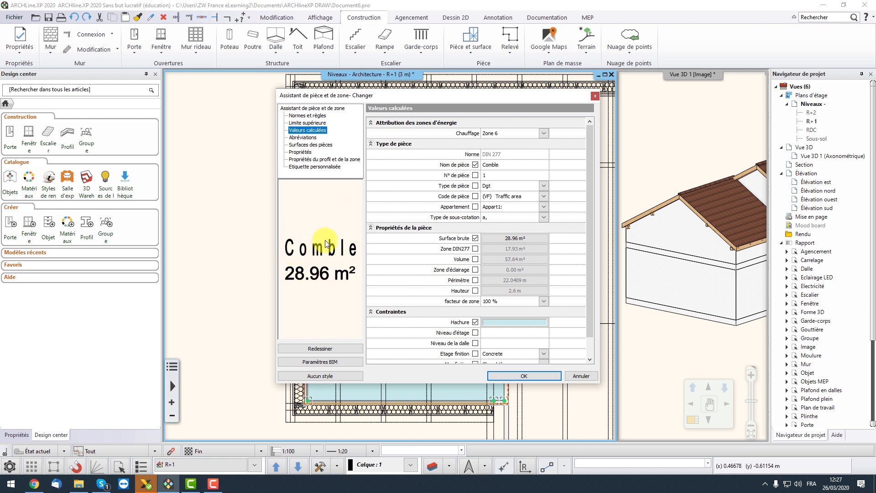
left_click(475, 239)
left_click(475, 248)
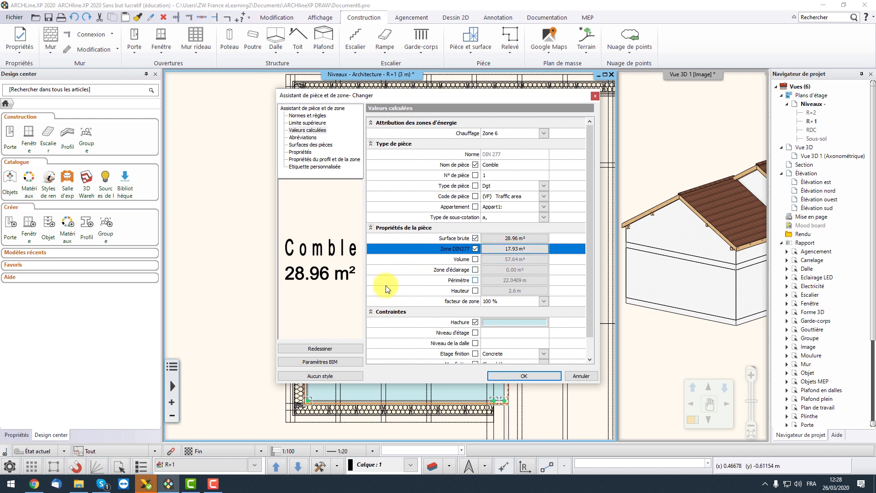
left_click(325, 348)
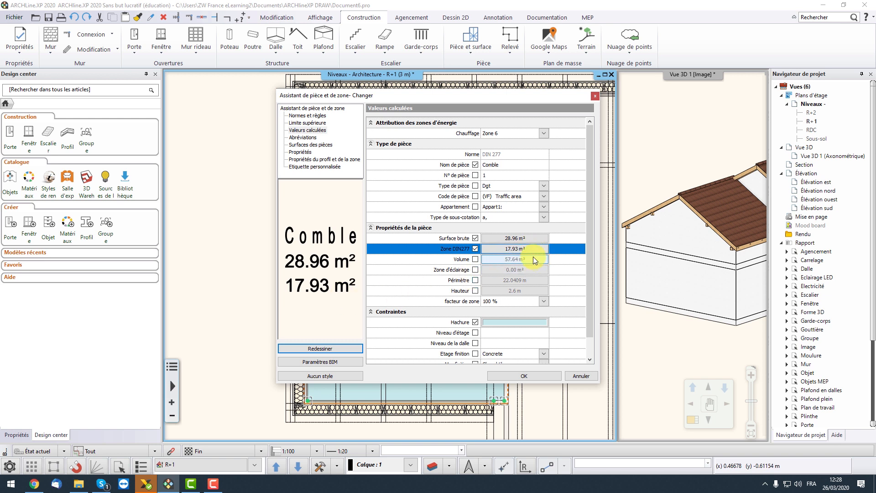
left_click(535, 376)
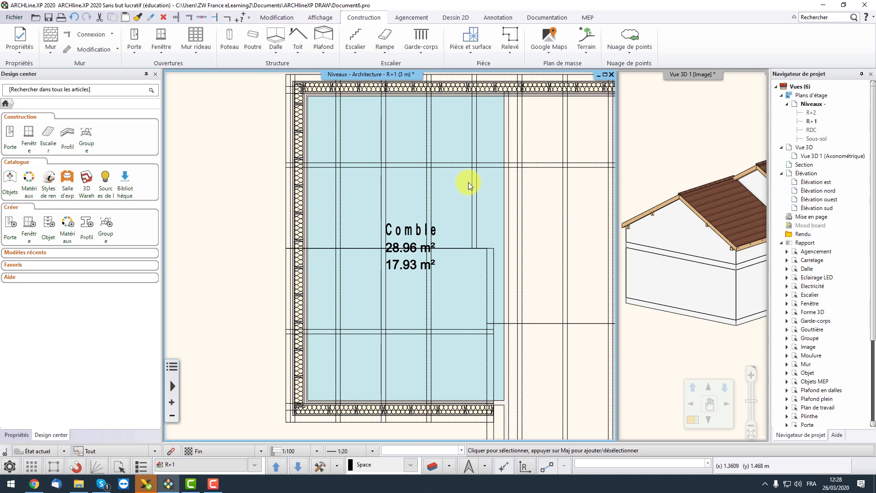
Set the line type of the Comble room's net surface outline to Pointillés
left_click(406, 229)
left_click(427, 263)
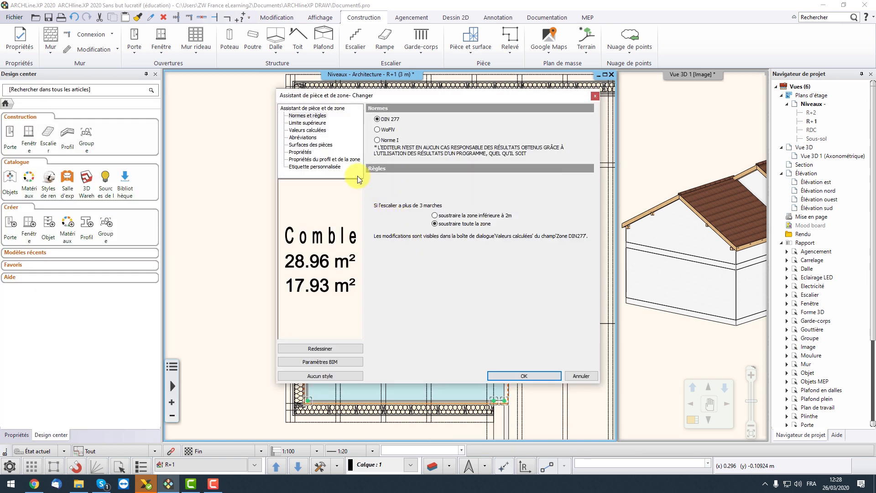
left_click(340, 160)
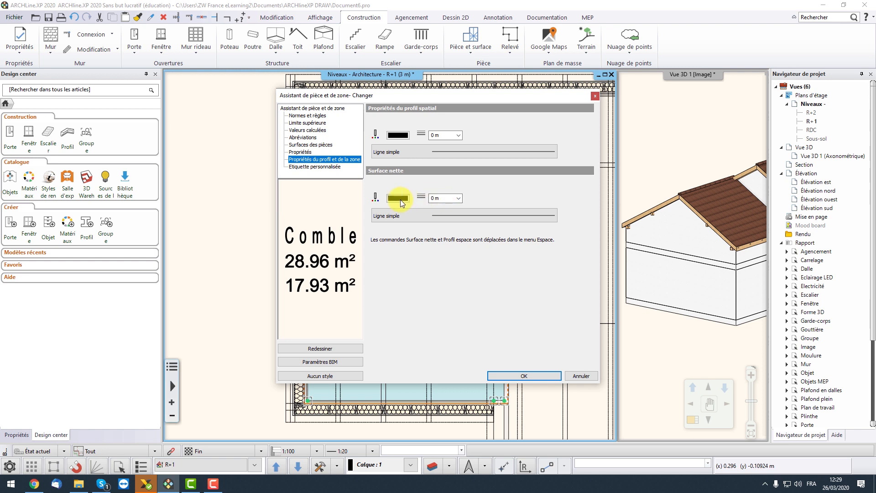
left_click(401, 215)
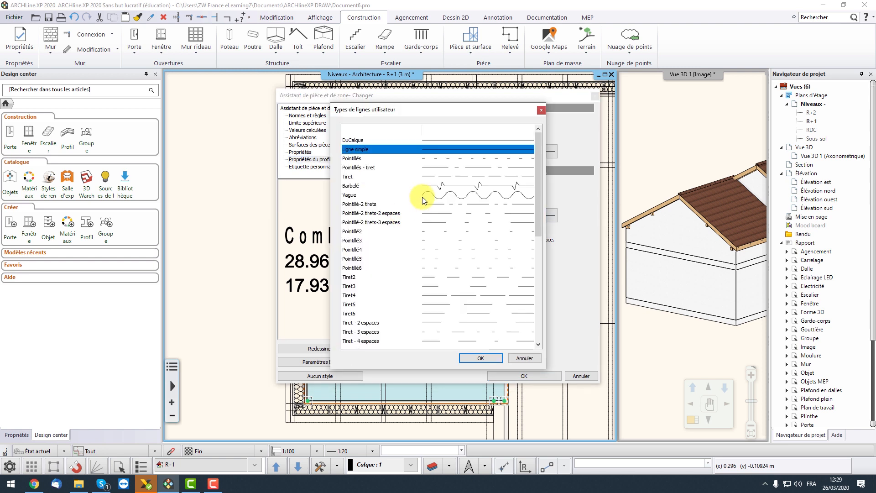
left_click(440, 160)
left_click(481, 358)
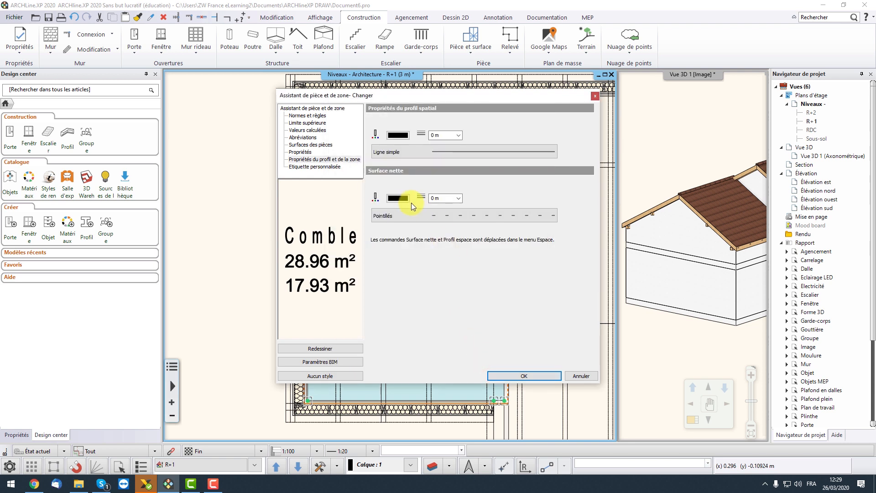
Colour the Comble room's net surface outline red (index 1) with a line thickness of 0.02, and apply the room changes
left_click(398, 201)
left_click(391, 183)
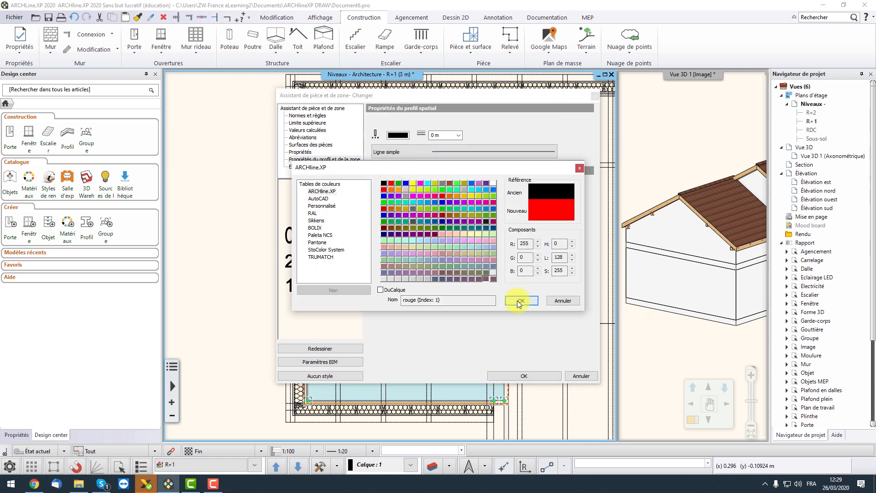
left_click(521, 301)
left_click(429, 201)
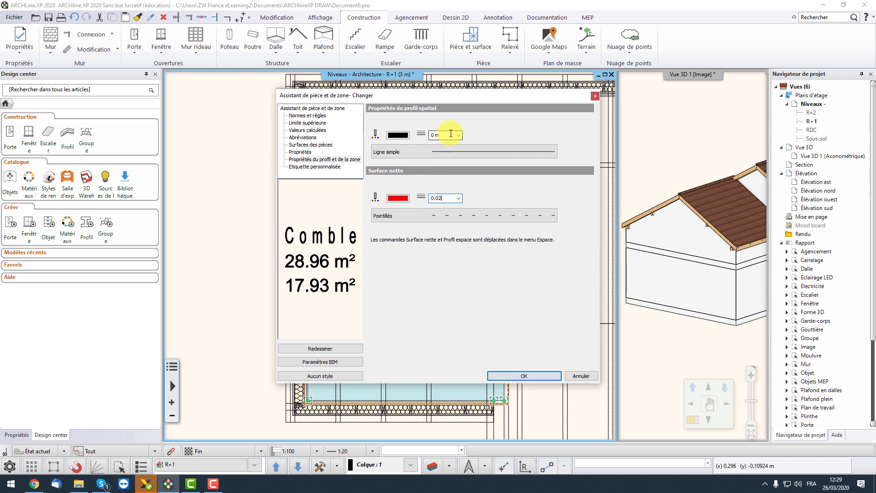
left_click(532, 374)
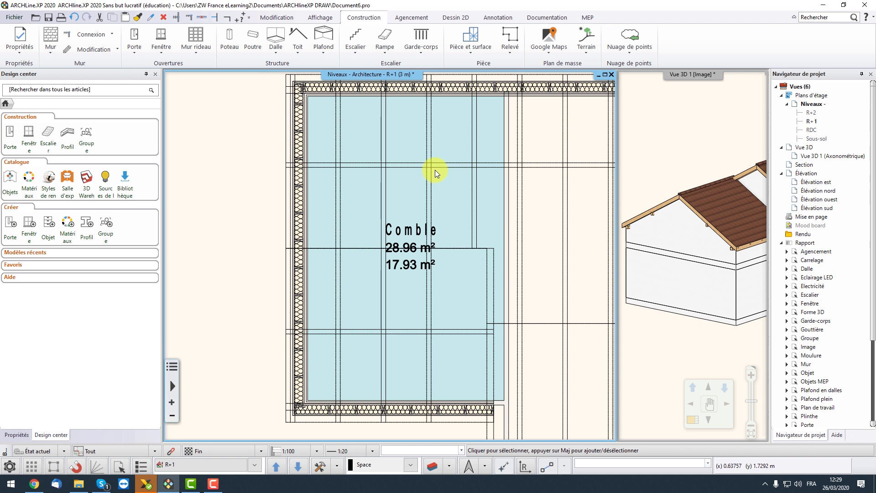
Turn on the net surface outline (Surface nette) for the Comble room on the R+1 plan
left_click(407, 232)
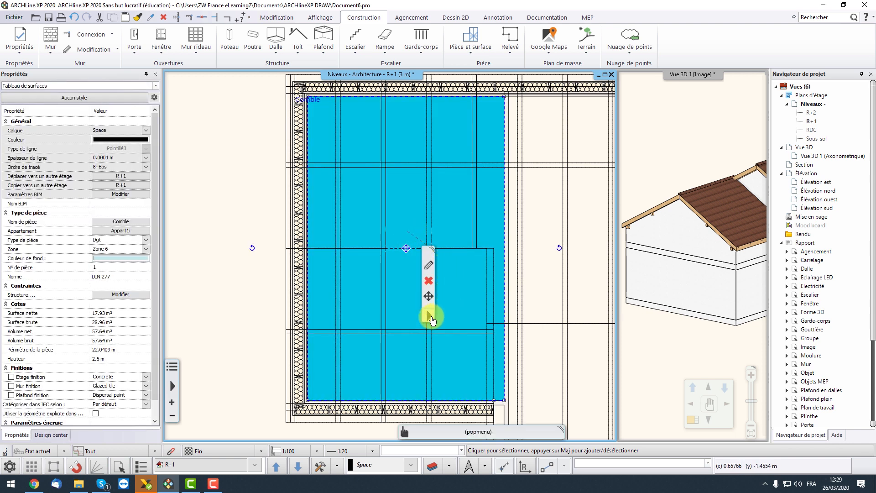
left_click(429, 318)
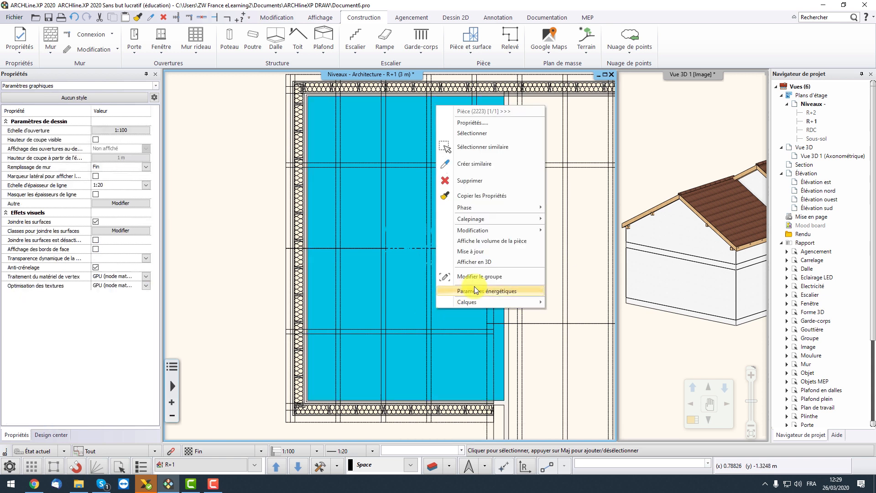
mouse_move(503, 231)
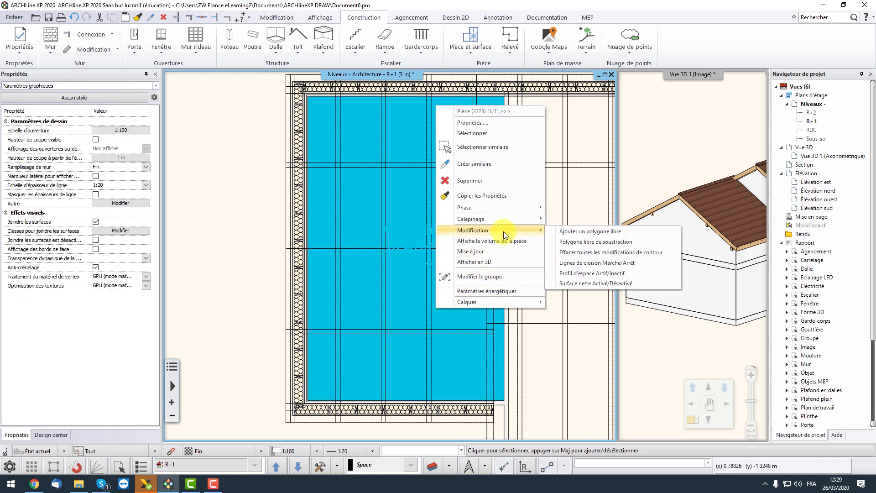
left_click(599, 285)
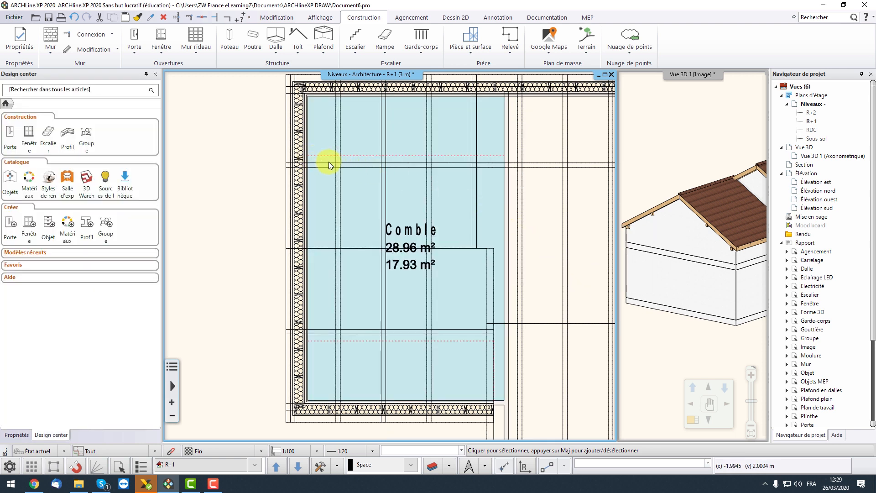
scroll(324, 160, "up", 5)
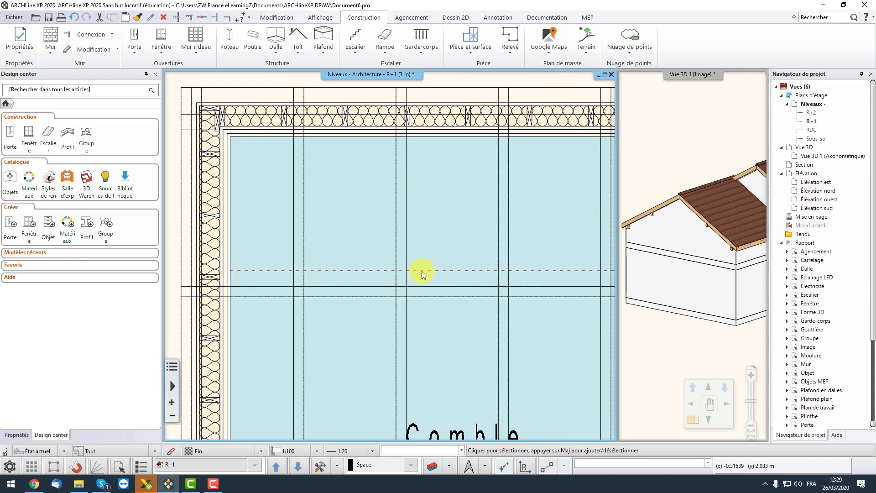
scroll(555, 280, "down", 3)
middle_click_drag(540, 270, 563, 128)
scroll(431, 314, "up", 3)
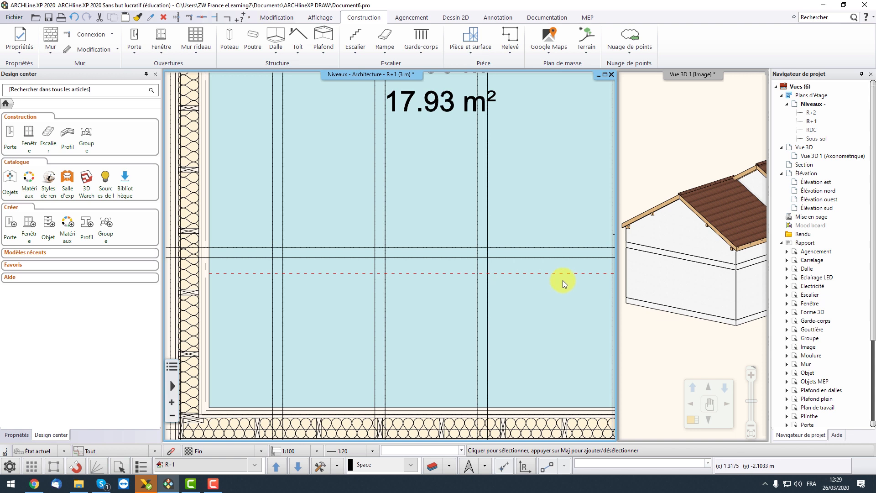
scroll(566, 280, "down", 3)
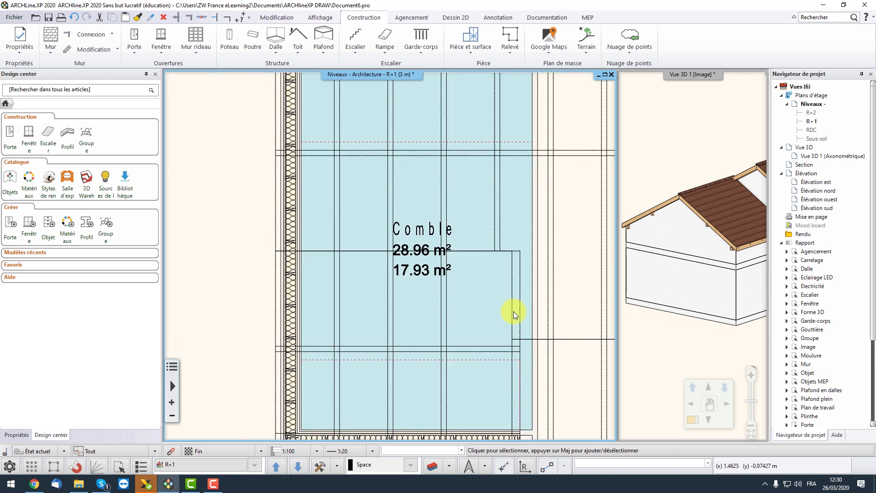